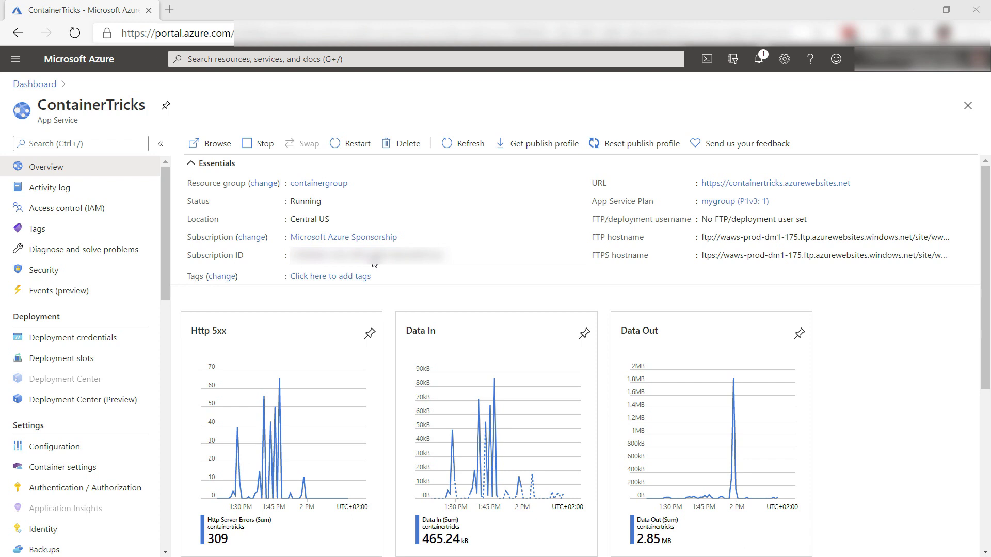
# Step: Open the ContainerTricks site URL in a new tab to view the Welcome page
pyautogui.click(742, 184)
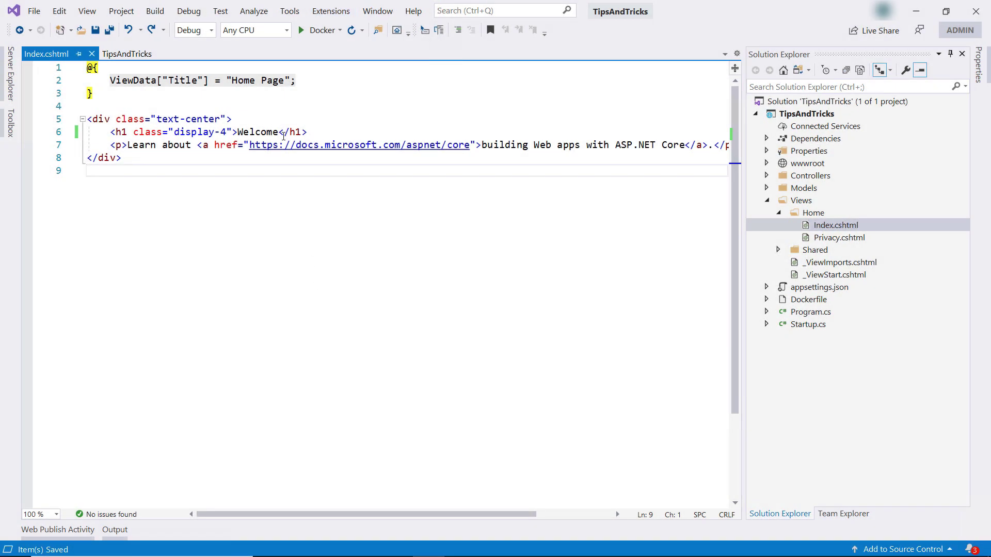
# Step: Change the Index.cshtml h1 heading from 'Welcome' to 'Welcome V4'
pyautogui.click(280, 133)
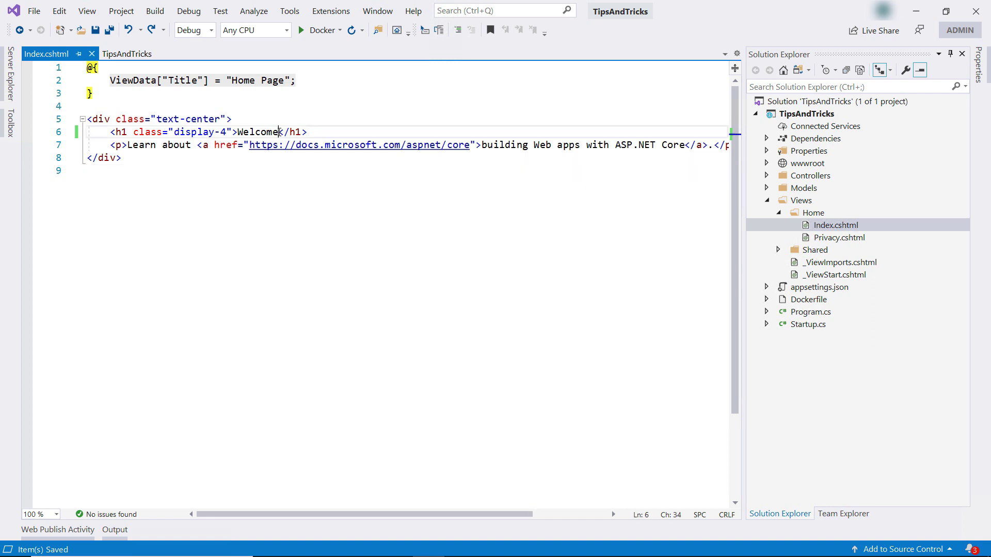
pyautogui.write('V4')
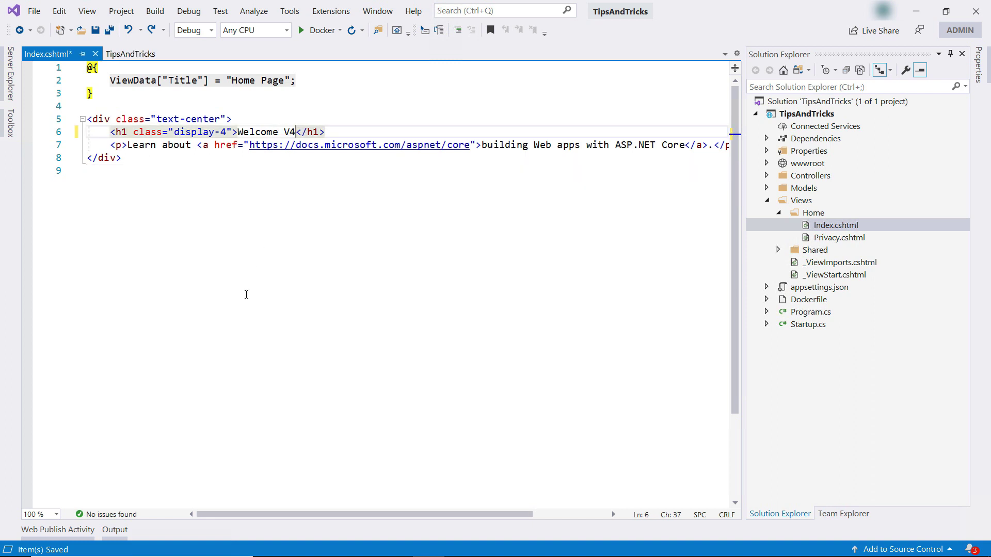
pyautogui.click(244, 300)
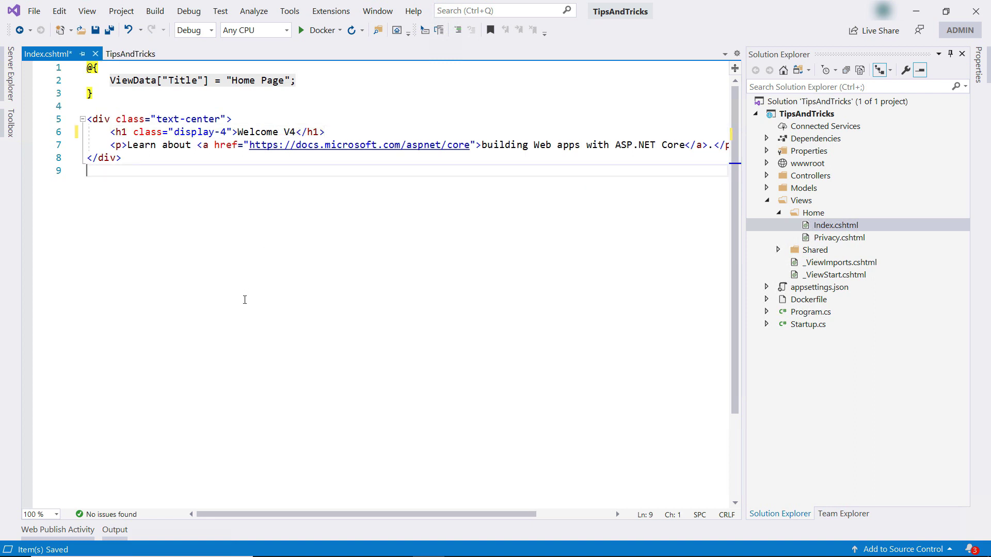
# Step: Replace the image tag 'latest' with 'v4' and publish the image to Docker Hub
pyautogui.click(130, 53)
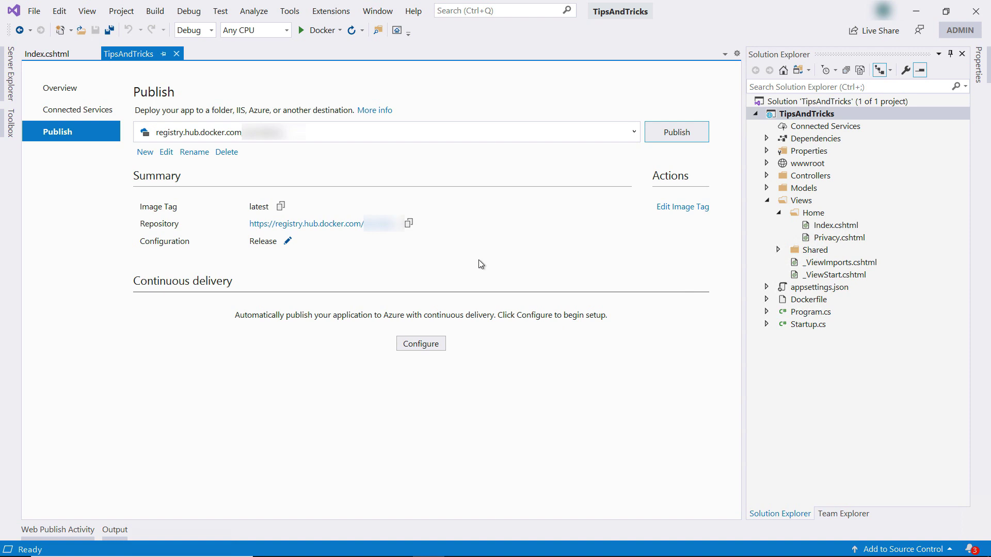
pyautogui.click(691, 207)
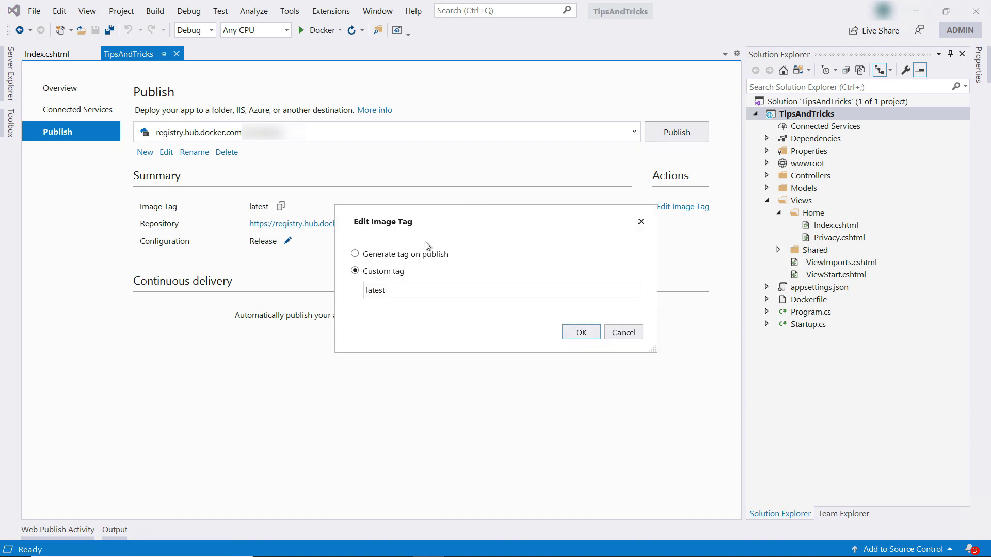
pyautogui.doubleClick(406, 290)
pyautogui.write('v4')
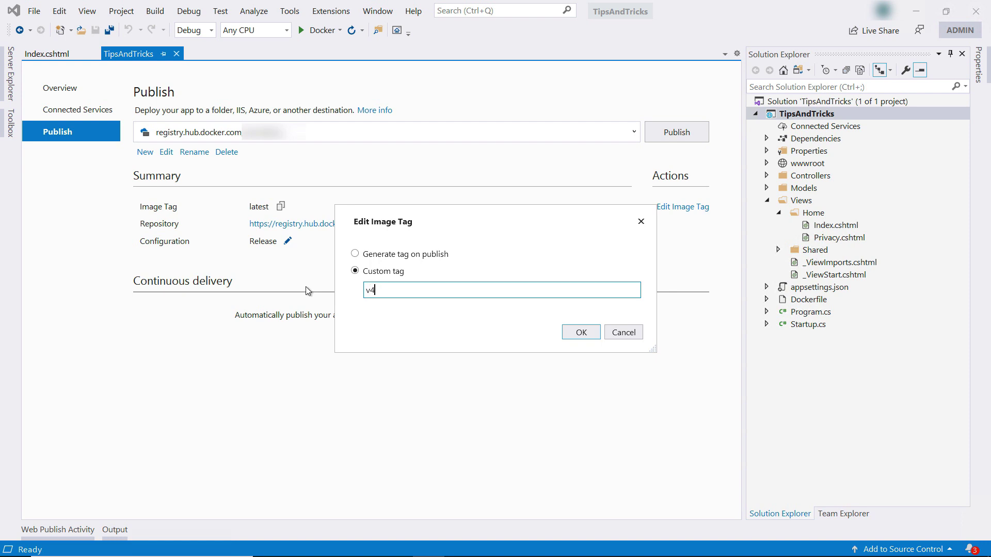
pyautogui.click(582, 334)
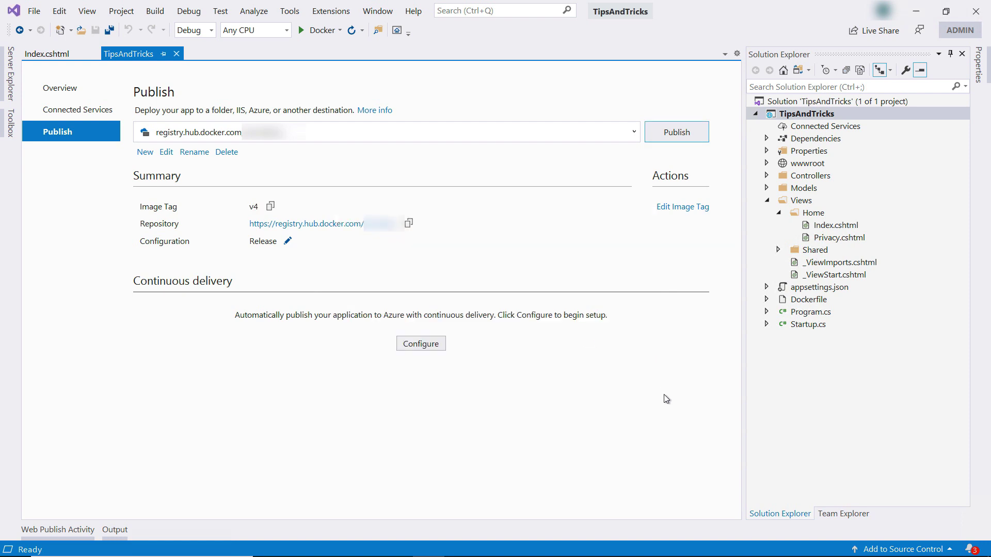
pyautogui.click(679, 133)
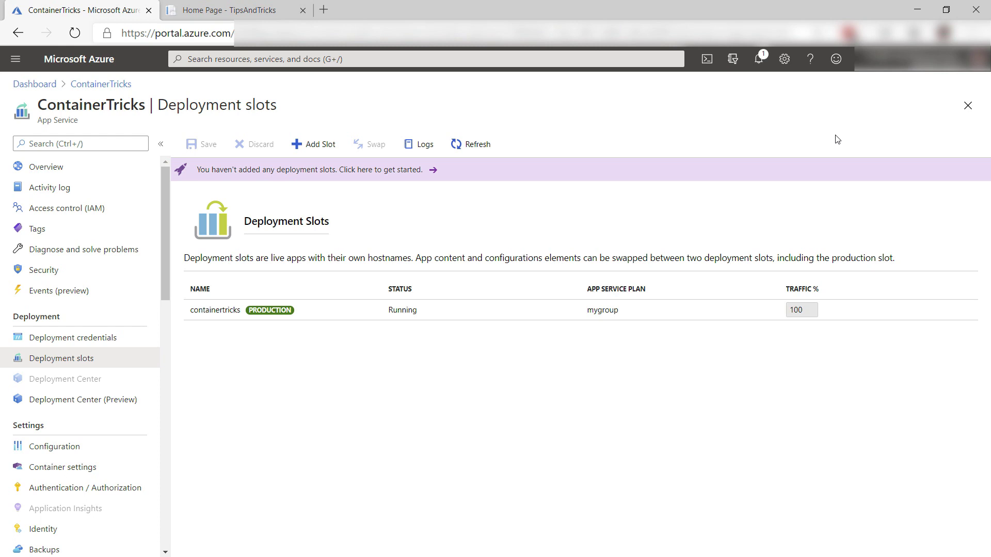
# Step: Add a slot named 'staging' with 'Do not clone settings' and close the panel
pyautogui.click(314, 144)
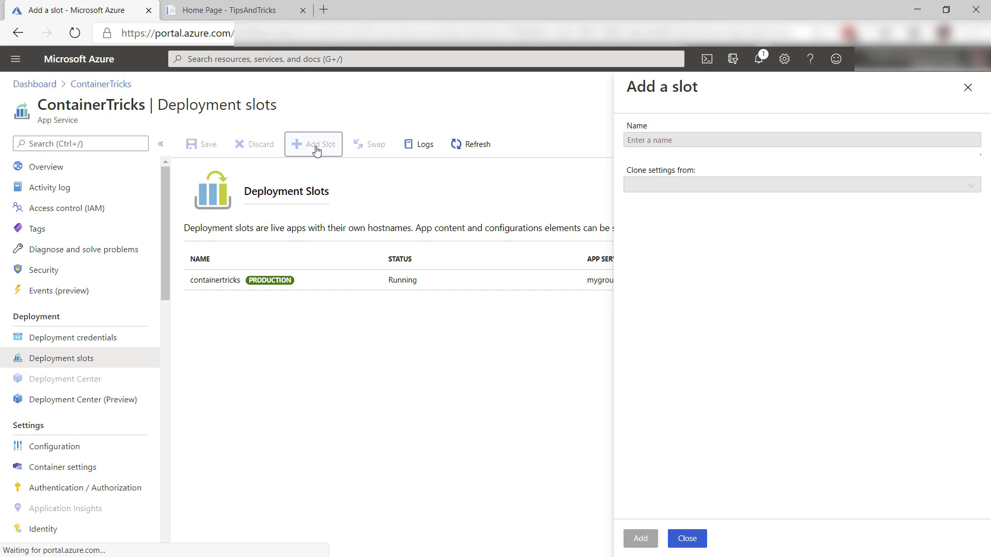
pyautogui.click(746, 141)
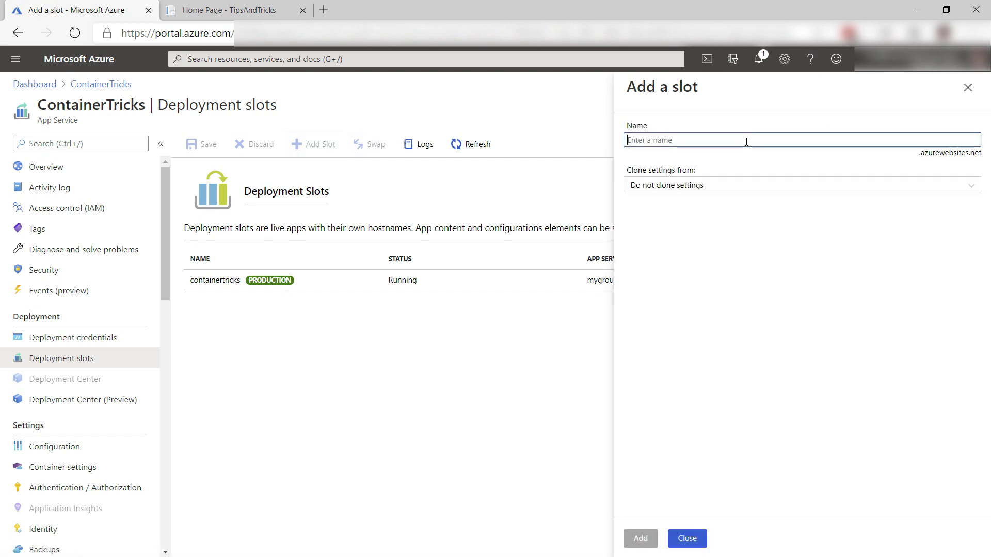
pyautogui.write('staging')
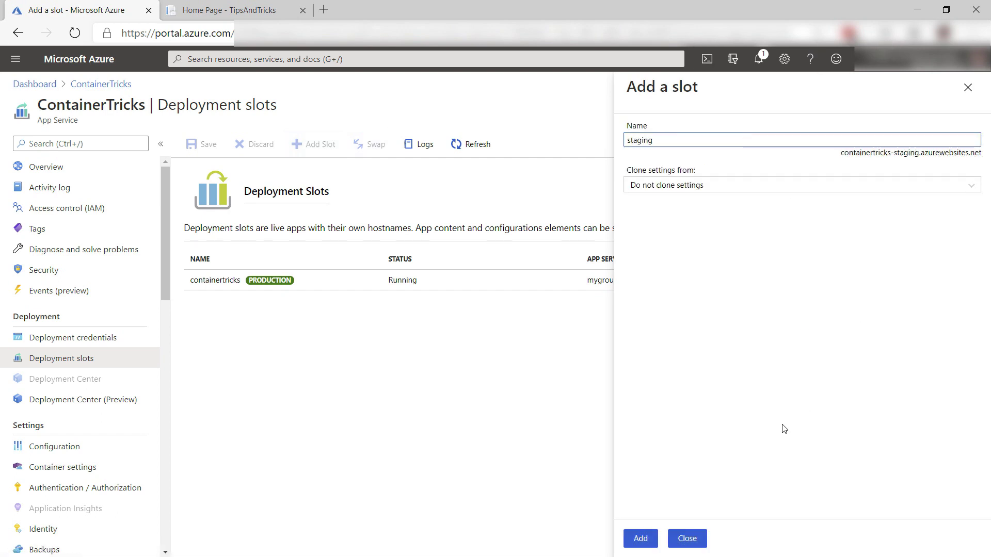
pyautogui.click(655, 542)
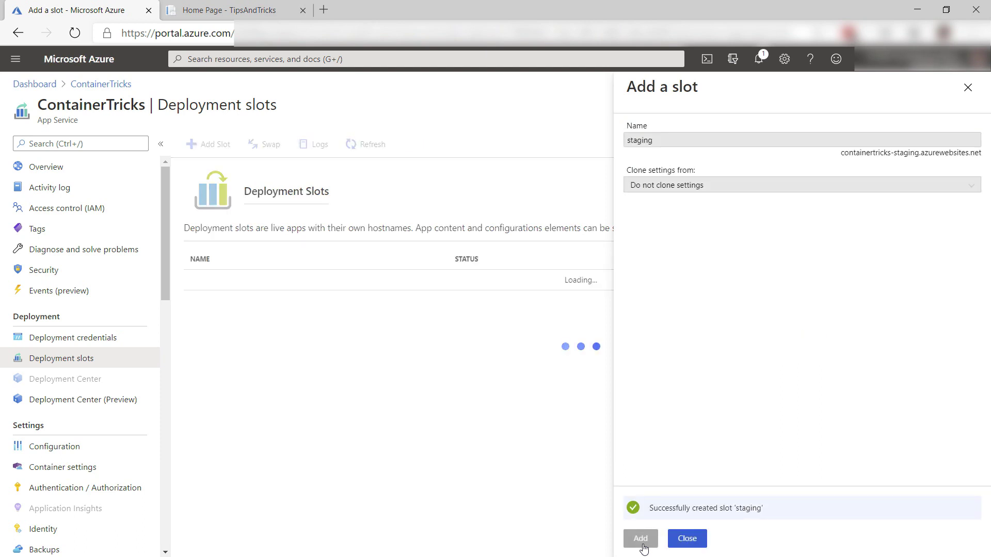
pyautogui.click(687, 538)
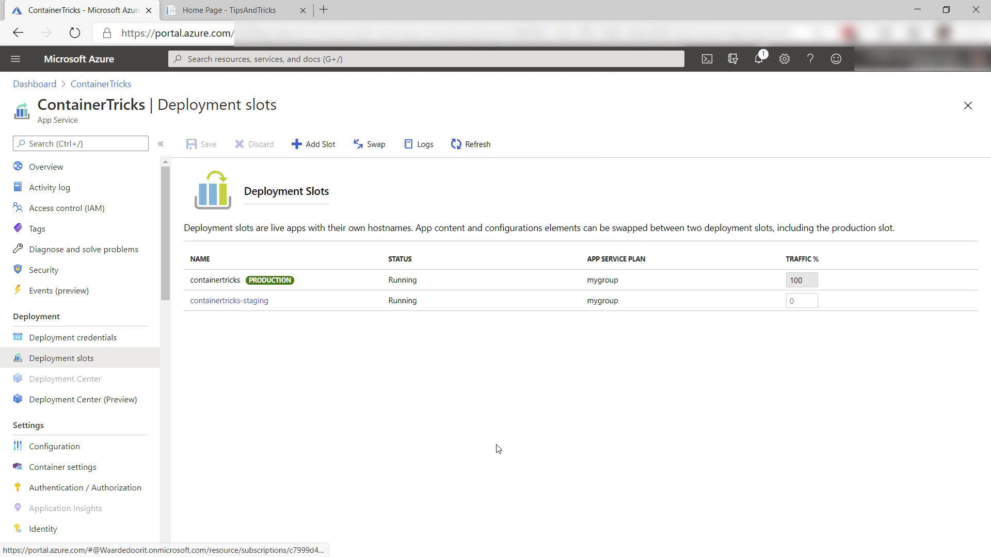
# Step: Open the containertricks-staging slot and its Container settings page
pyautogui.click(214, 301)
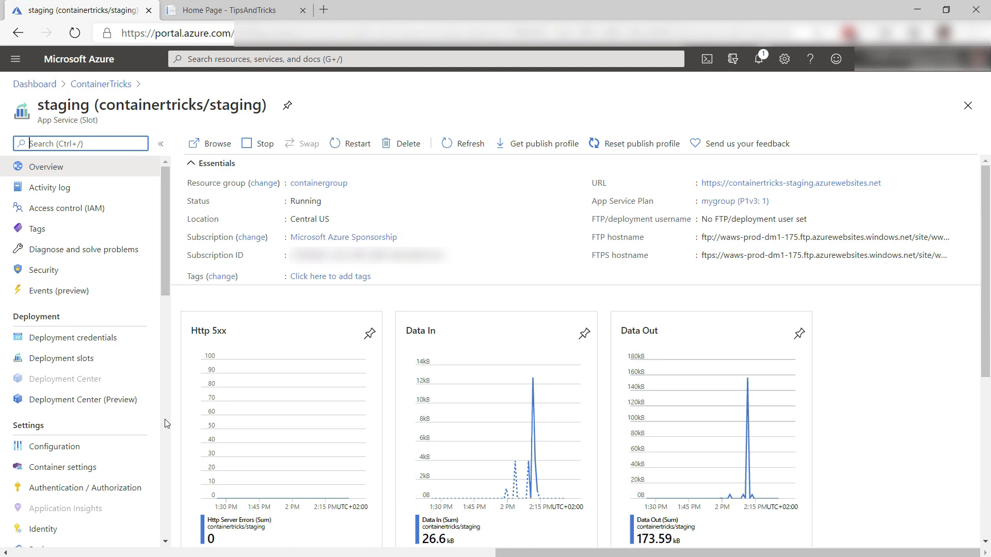
pyautogui.click(72, 471)
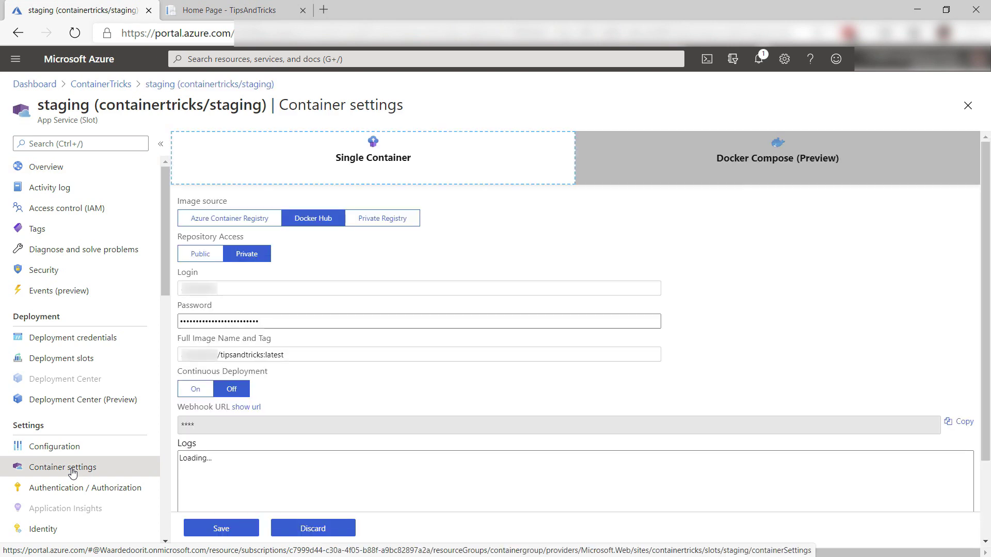
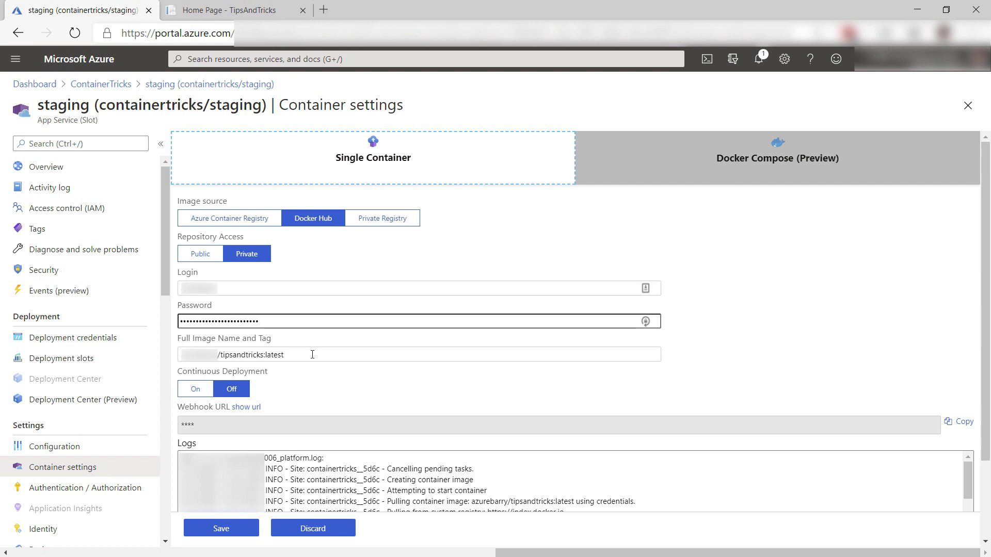
# Step: Replace the staging image tag 'latest' with v4 (tipsandtricks:v4) and save
pyautogui.moveTo(312, 355); pyautogui.dragTo(264, 355)
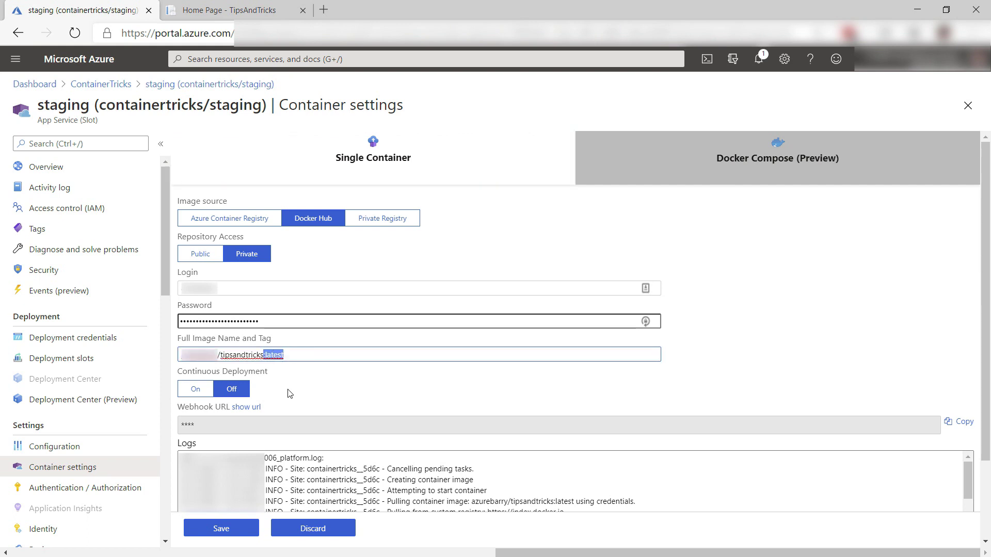
pyautogui.write('v4')
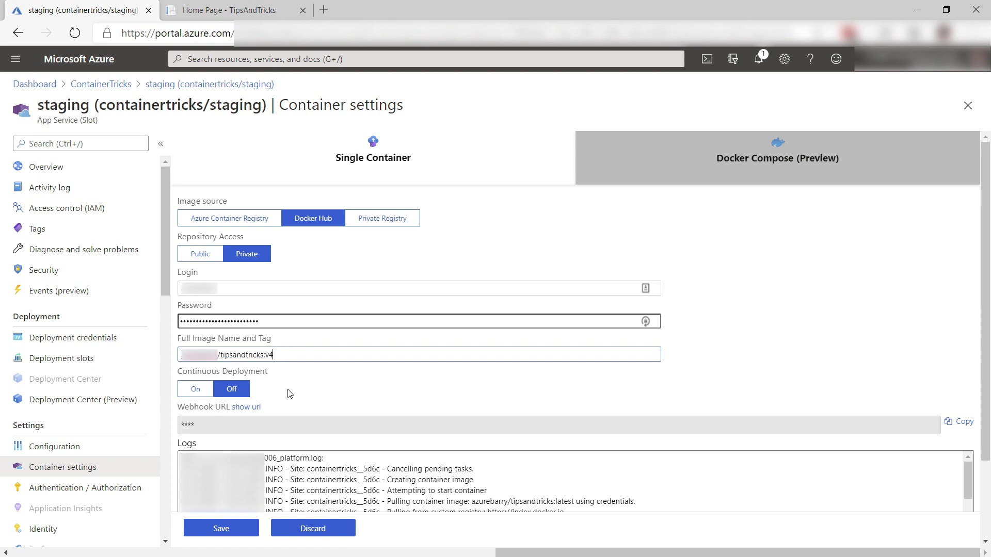
pyautogui.click(230, 532)
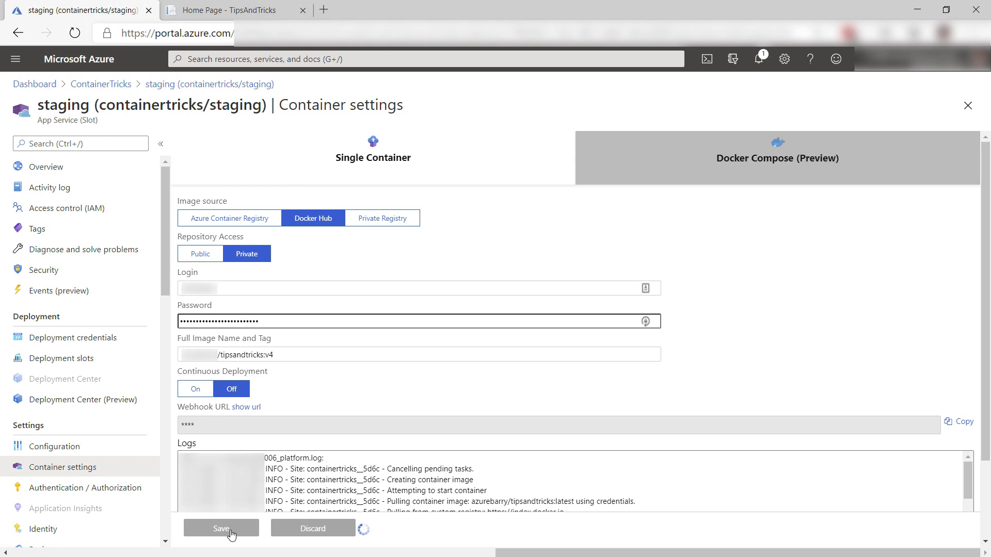
# Step: Open the staging URL from Overview to confirm 'Welcome V4', then return to the portal
pyautogui.click(91, 174)
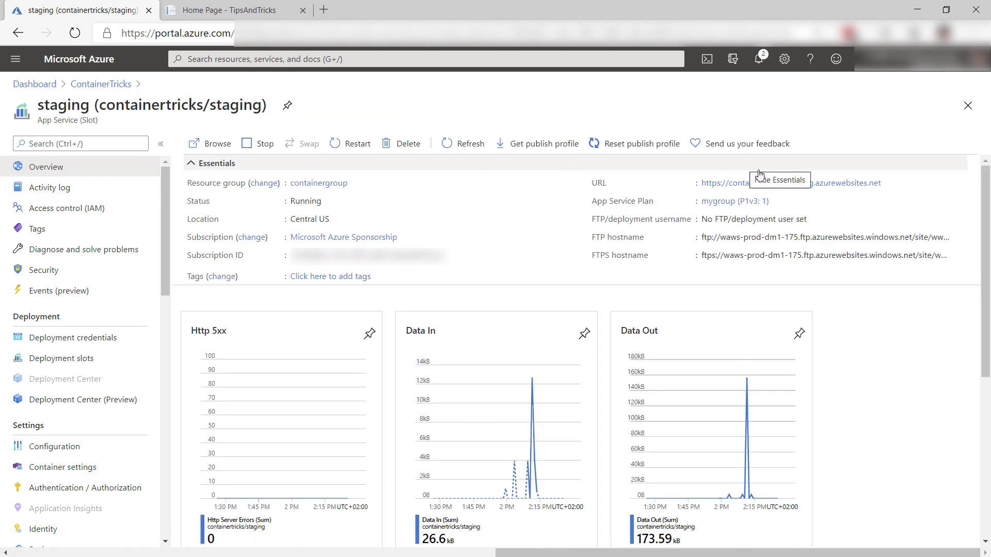
pyautogui.click(759, 184)
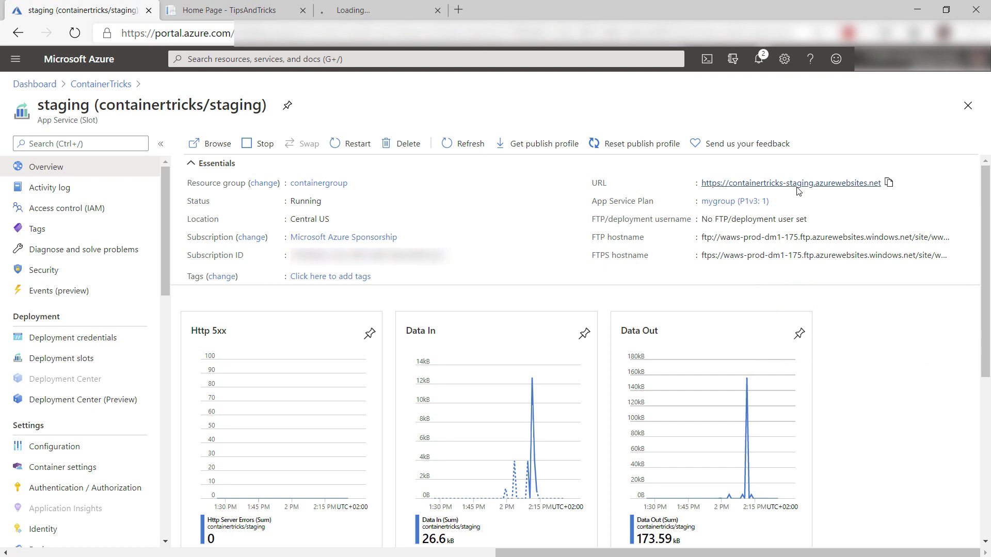
pyautogui.click(368, 15)
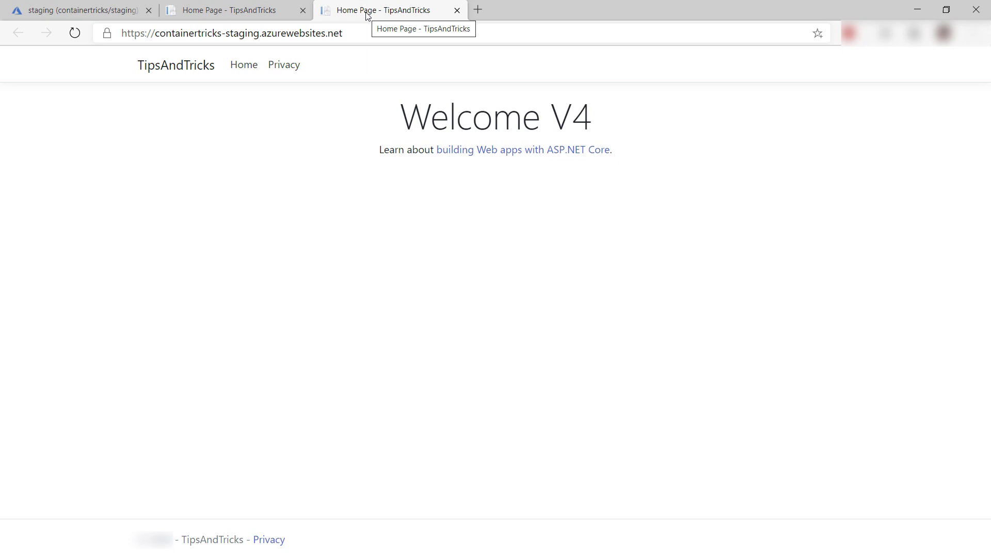
pyautogui.click(110, 12)
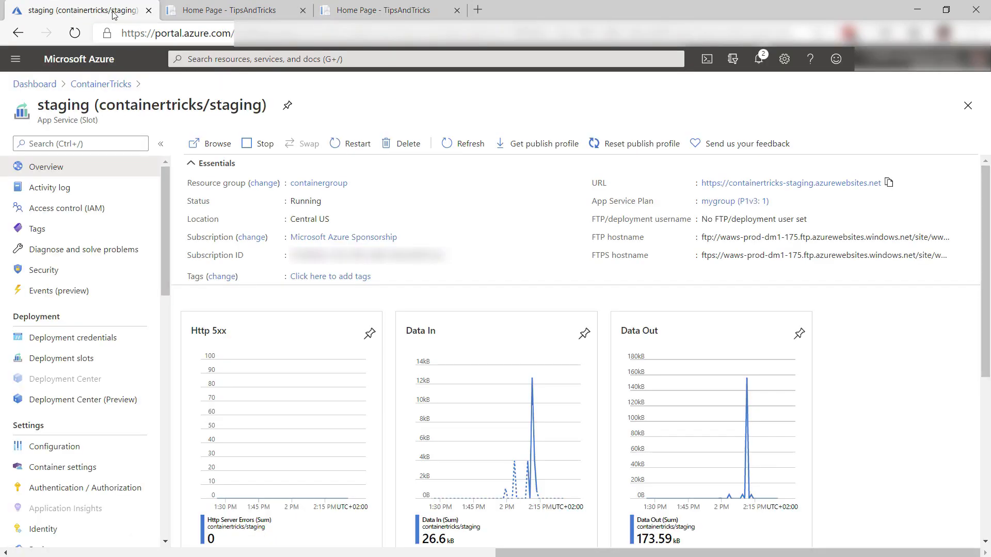
# Step: From Deployment slots, swap source staging into target production
pyautogui.click(70, 366)
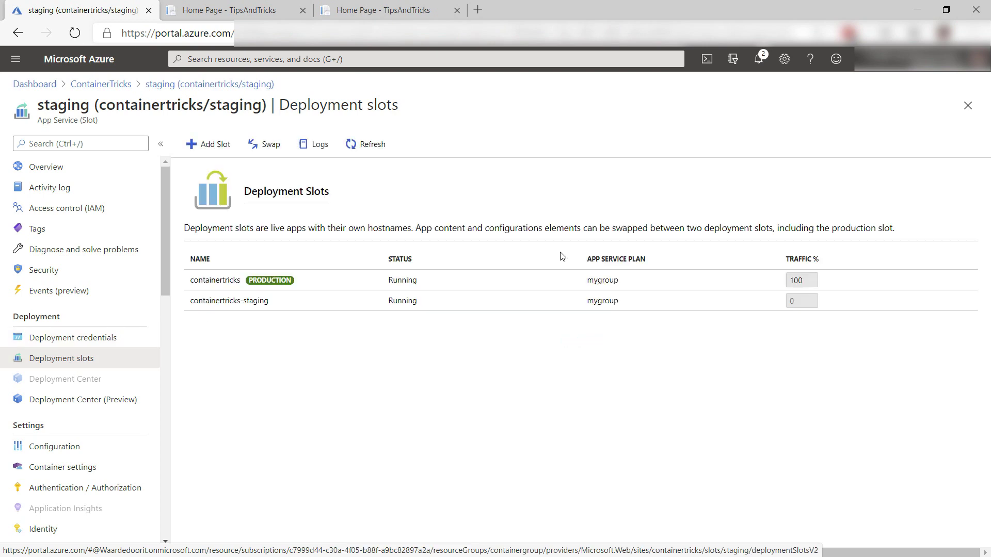
pyautogui.click(273, 147)
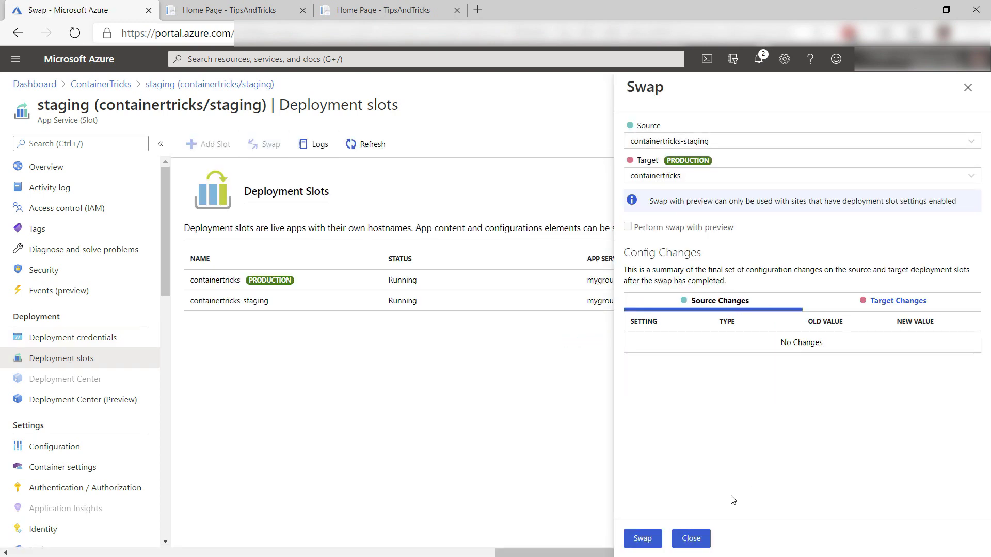
pyautogui.click(640, 541)
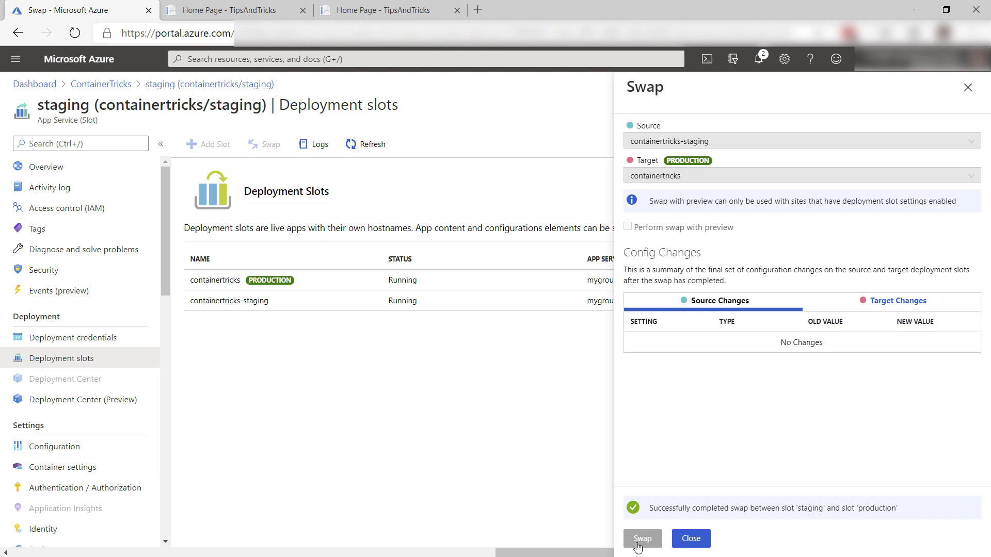
# Step: Reload the production site tab so it shows 'Welcome V4'
pyautogui.click(216, 17)
pyautogui.click(318, 35)
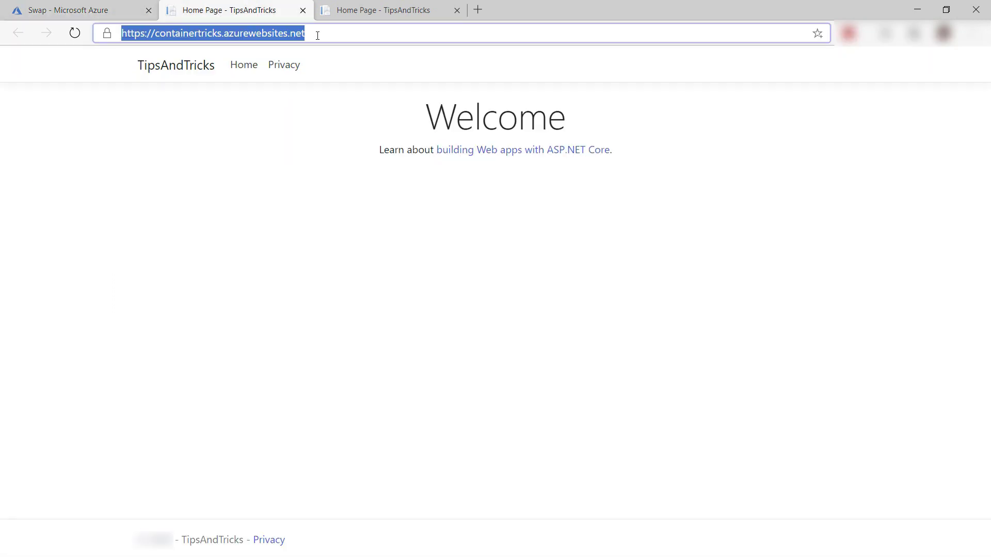
pyautogui.press('Return')
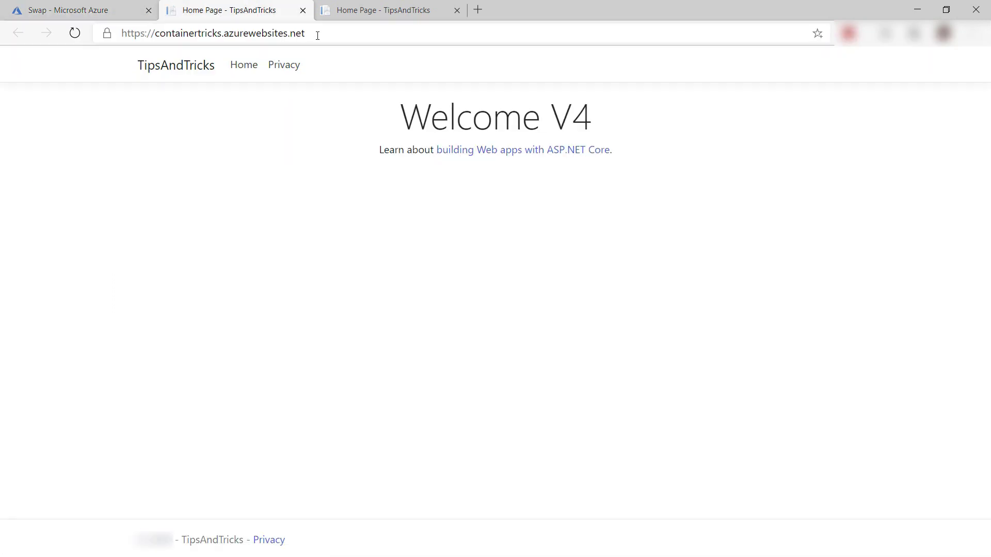
# Step: Reload the staging site tab so it shows the older 'Welcome' page
pyautogui.click(361, 13)
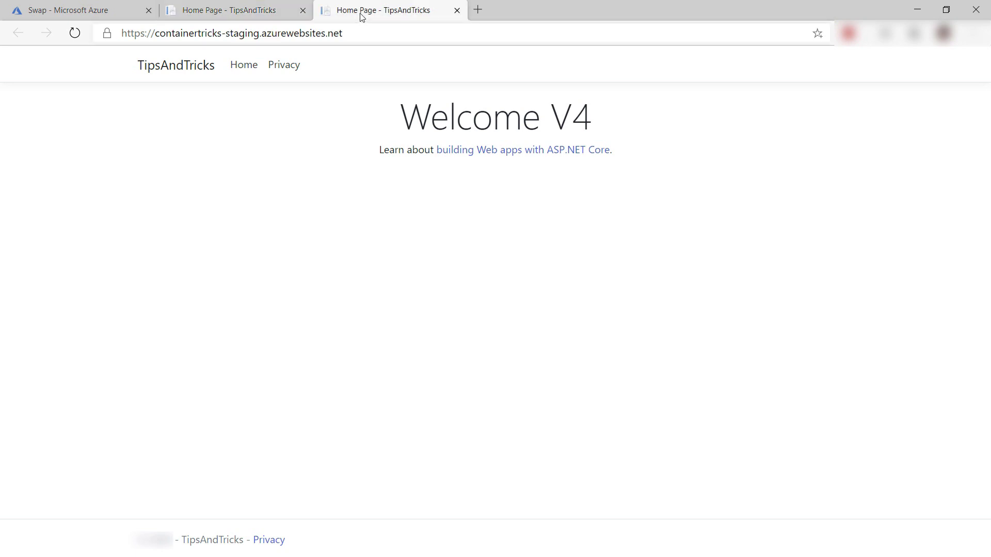
pyautogui.click(361, 29)
pyautogui.press('Return')
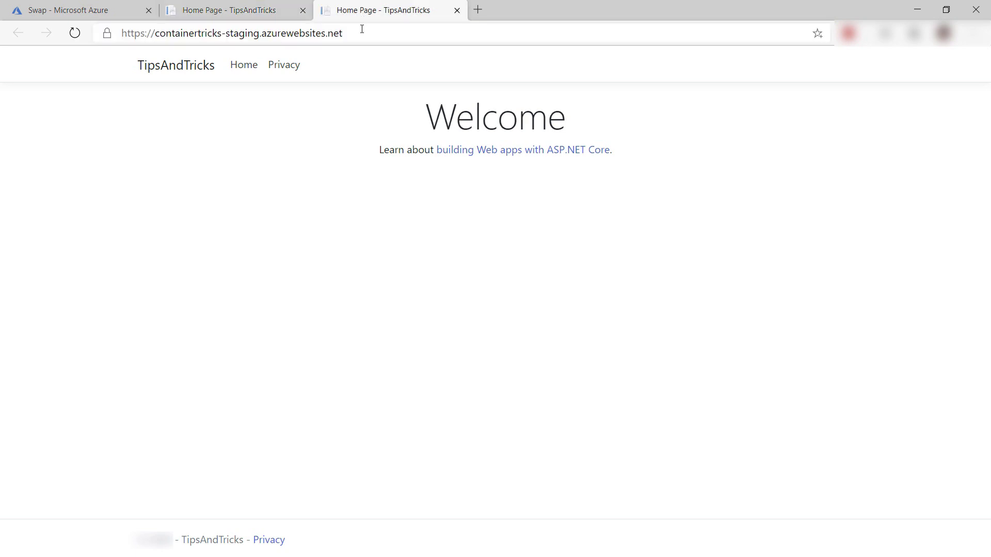